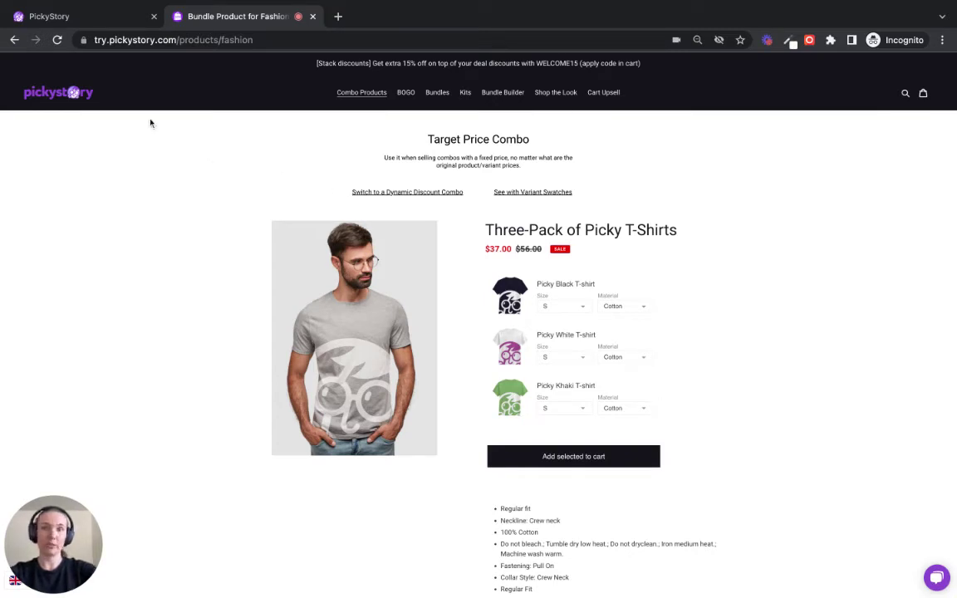
# Step: Create a Combo Products deal group in the PickyStory admin and name it Combos
pyautogui.click(93, 17)
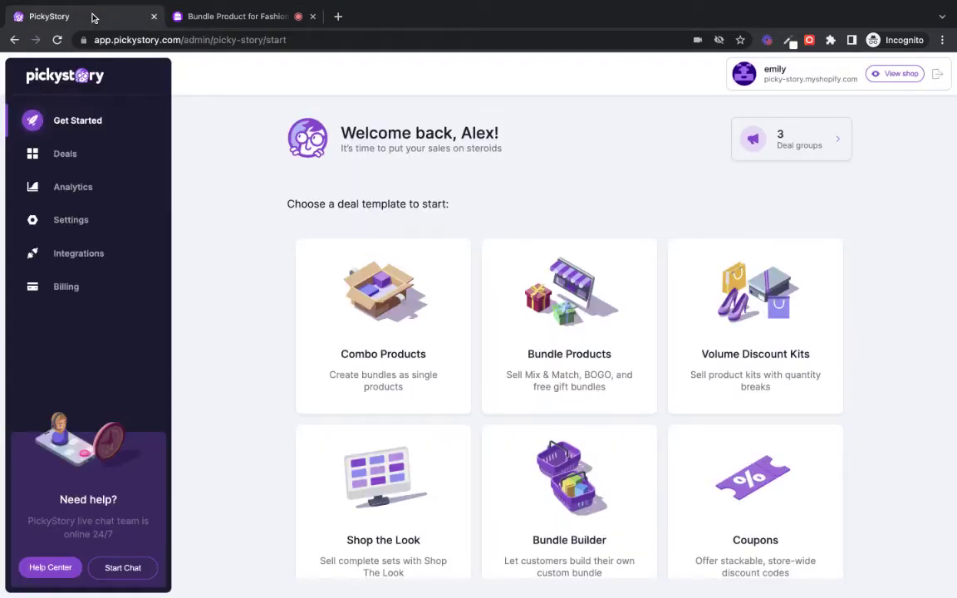
pyautogui.click(65, 154)
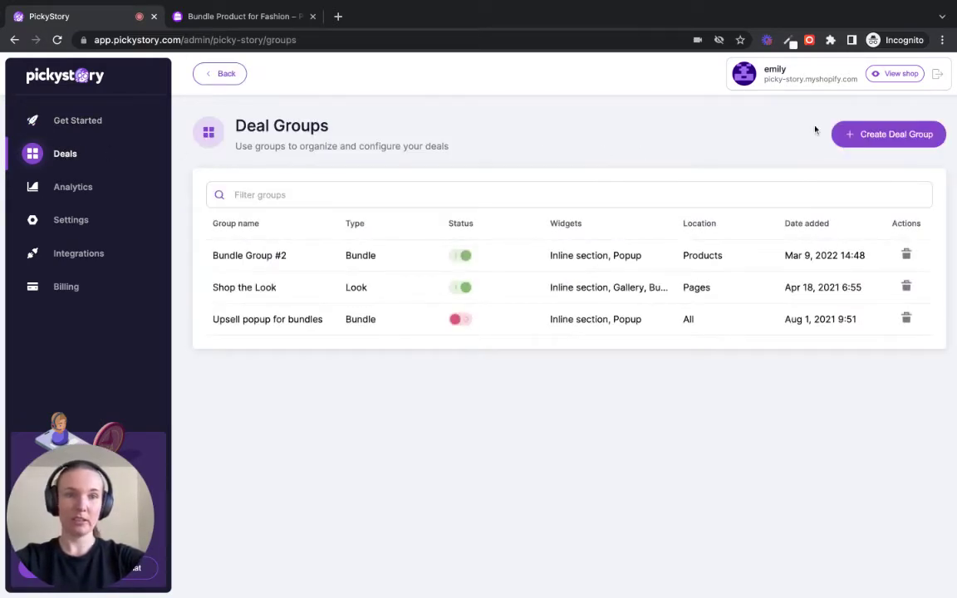
pyautogui.click(871, 137)
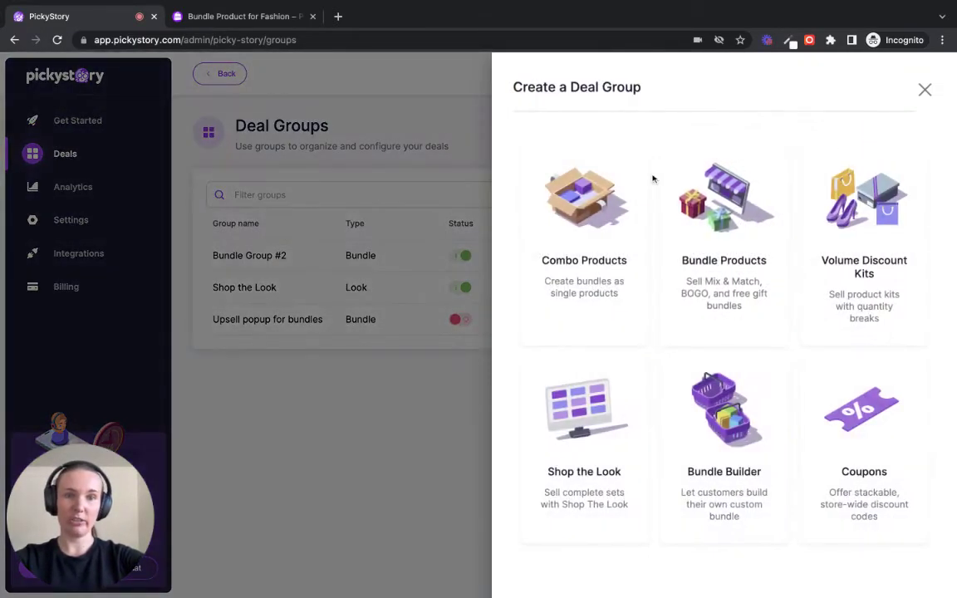
pyautogui.click(579, 247)
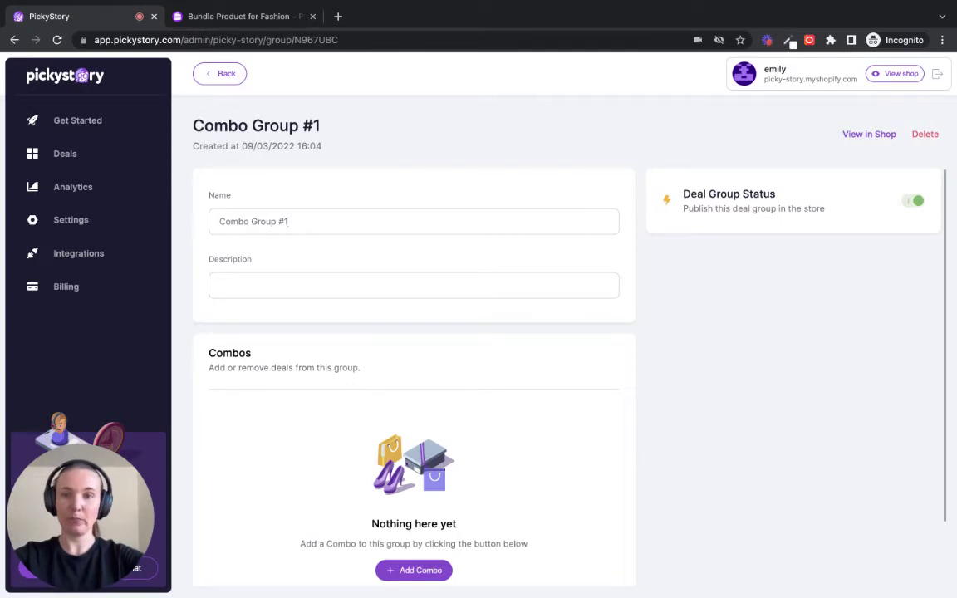
pyautogui.tripleClick(288, 220)
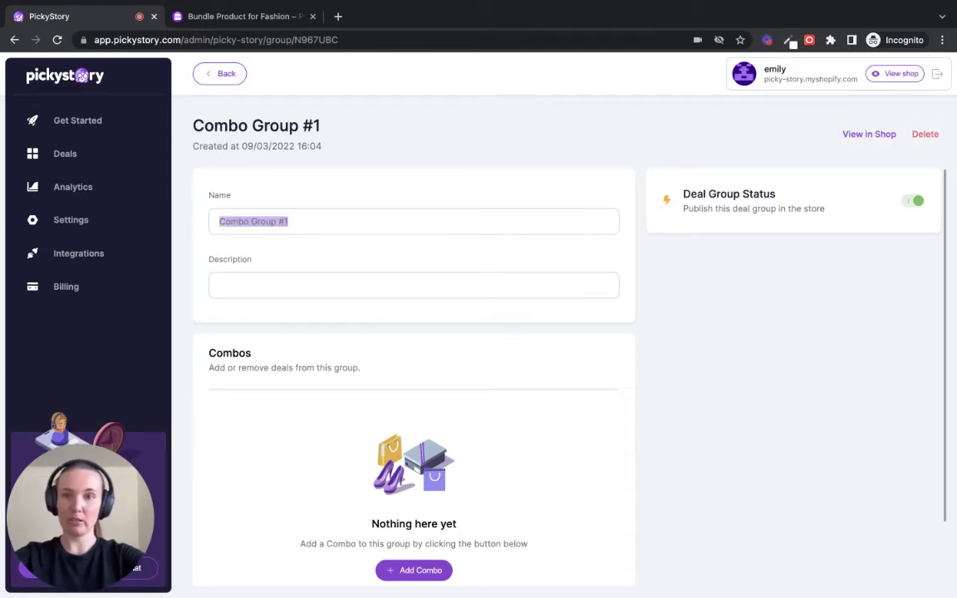
pyautogui.write('Combos')
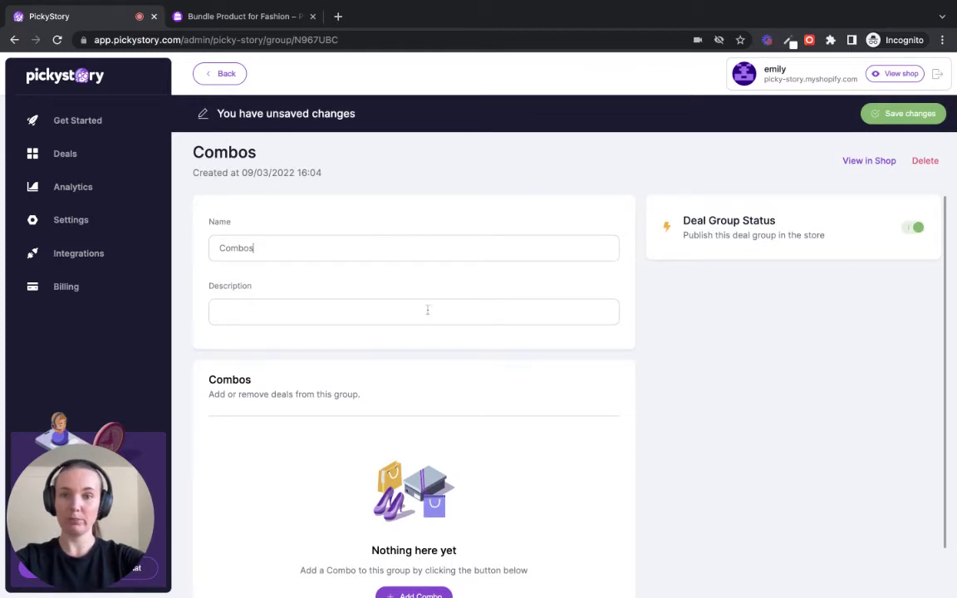
# Step: Create a new combo in the Combos deal group and name it Beauty Kit
pyautogui.scroll(-2, 428, 328)
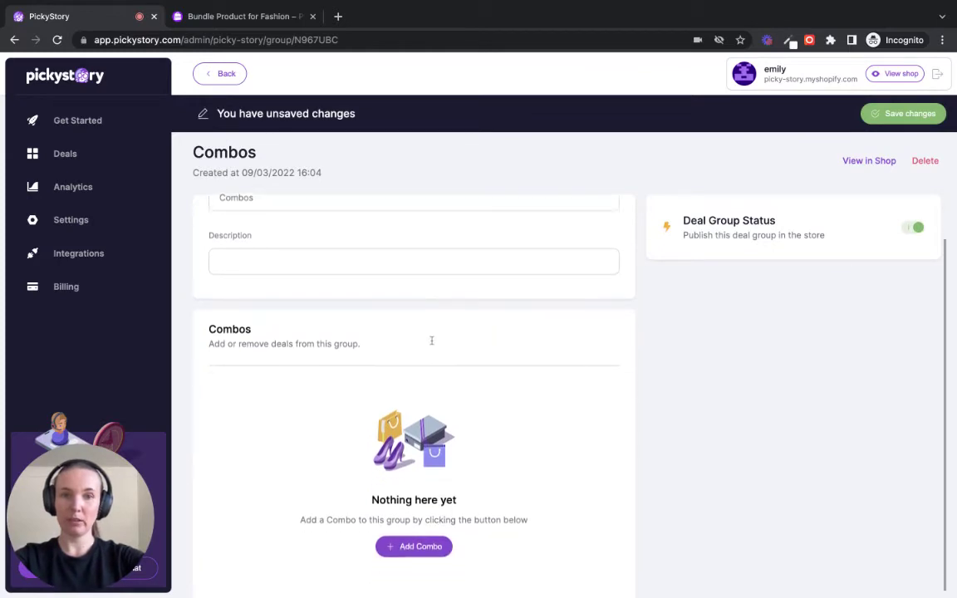
pyautogui.click(409, 524)
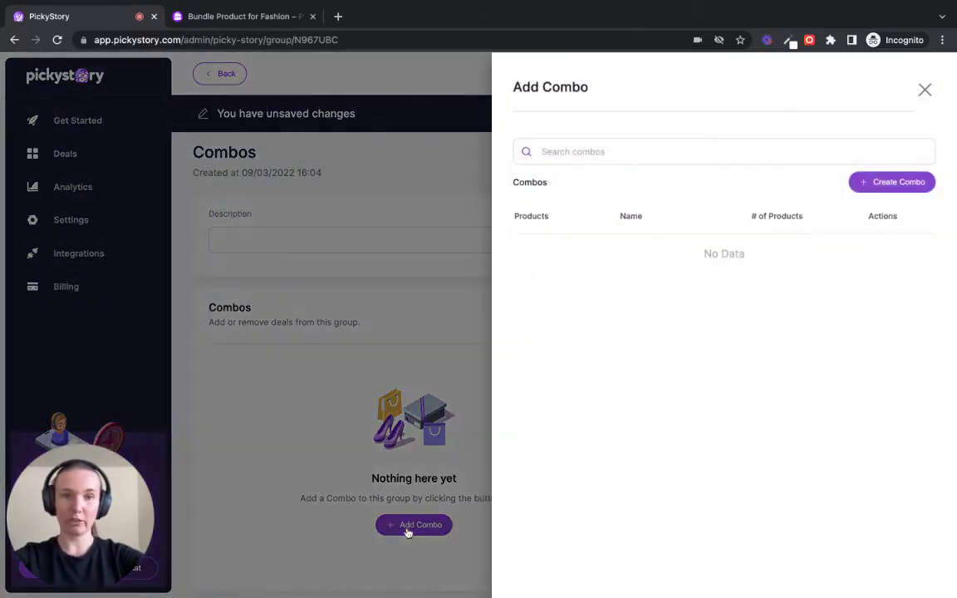
pyautogui.click(887, 188)
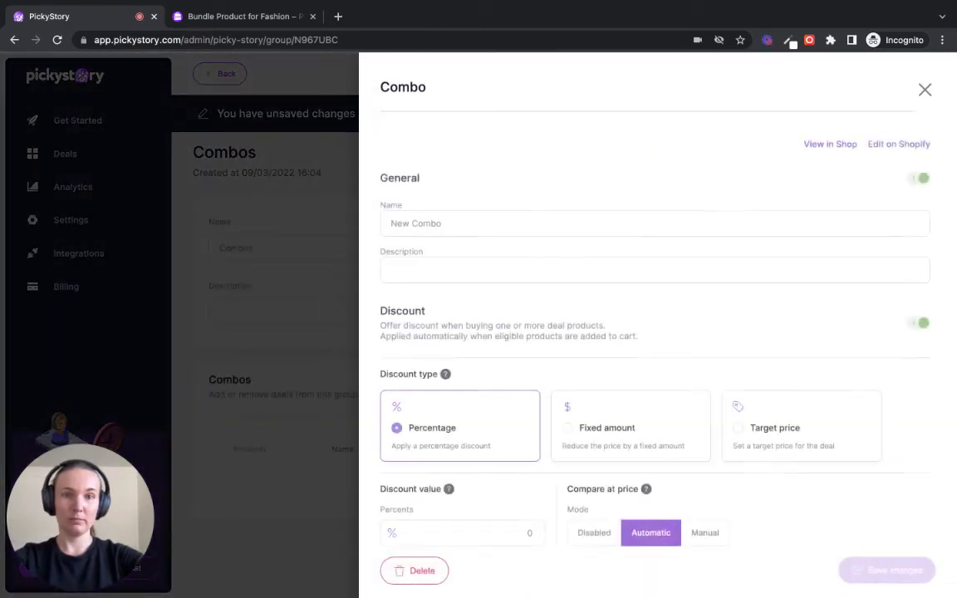
pyautogui.tripleClick(606, 220)
pyautogui.write('Bea')
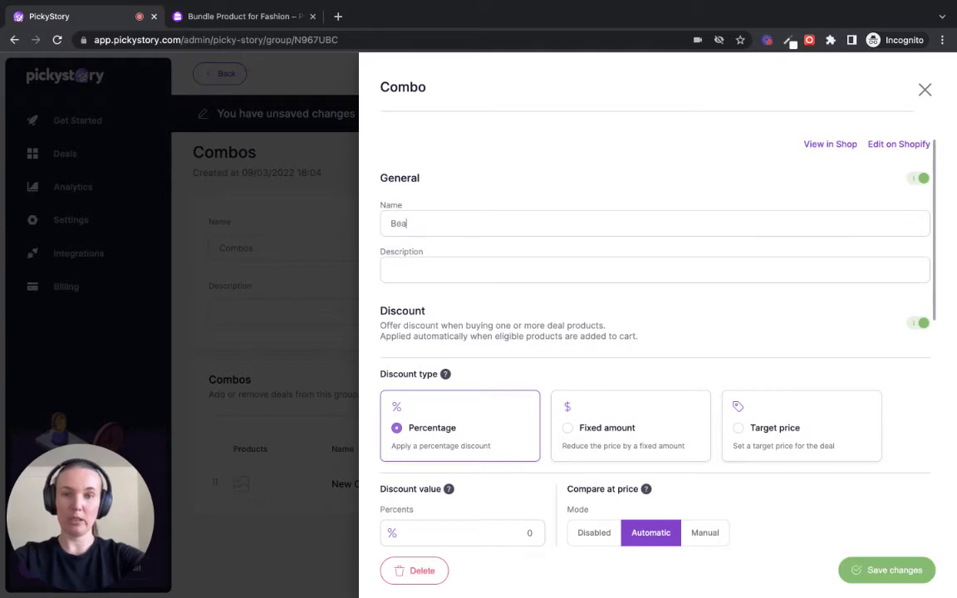
pyautogui.write('uty Kit')
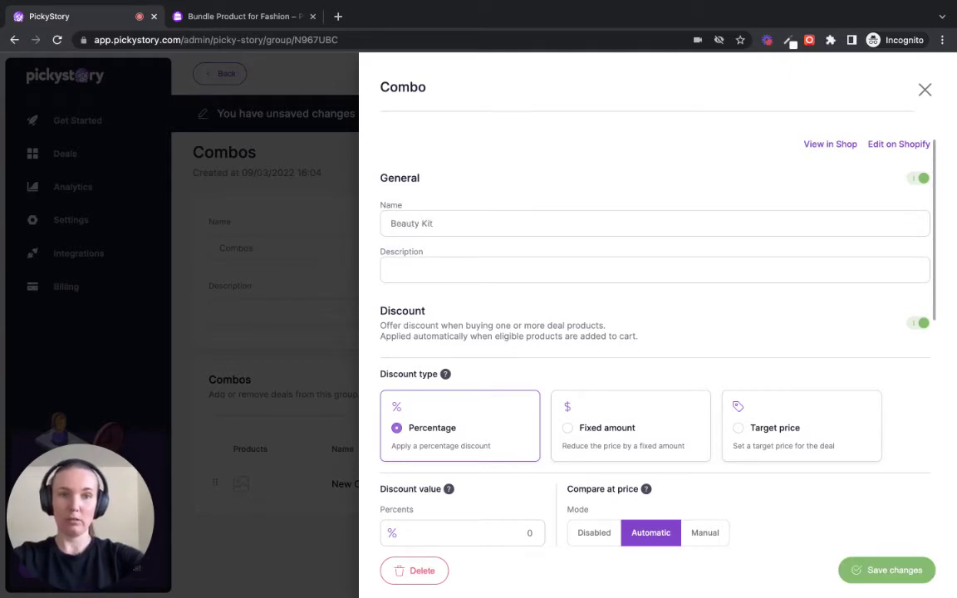
# Step: Set the combo's discount type to Target price with a value of $50
pyautogui.scroll(-3, 649, 249)
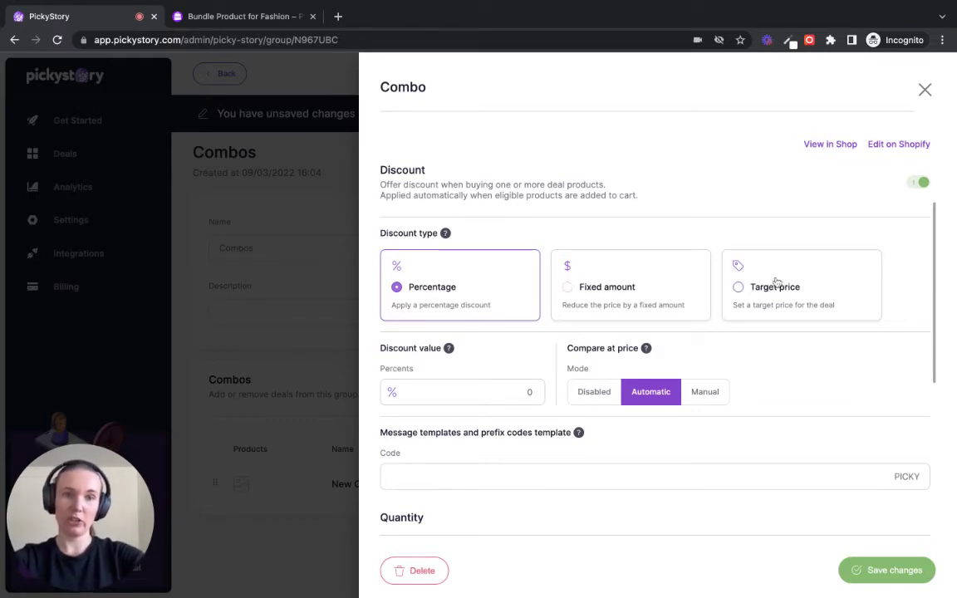
pyautogui.click(741, 289)
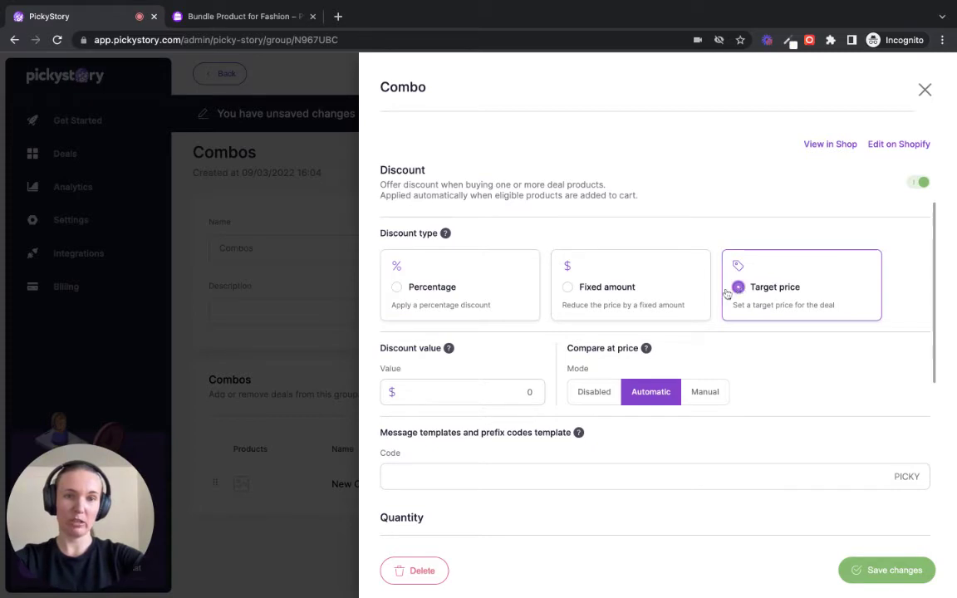
pyautogui.click(535, 391)
pyautogui.press('BackSpace')
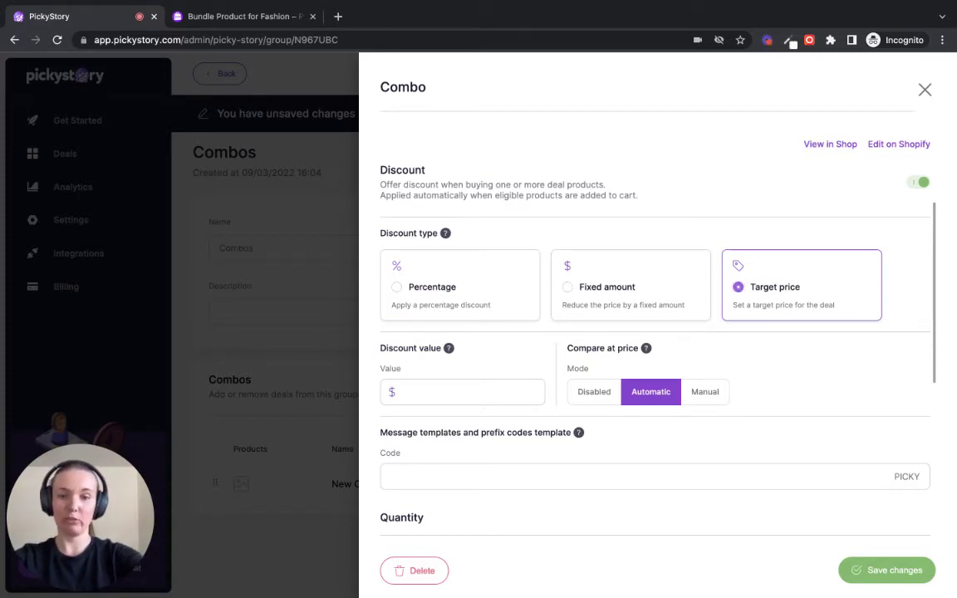
pyautogui.write('50')
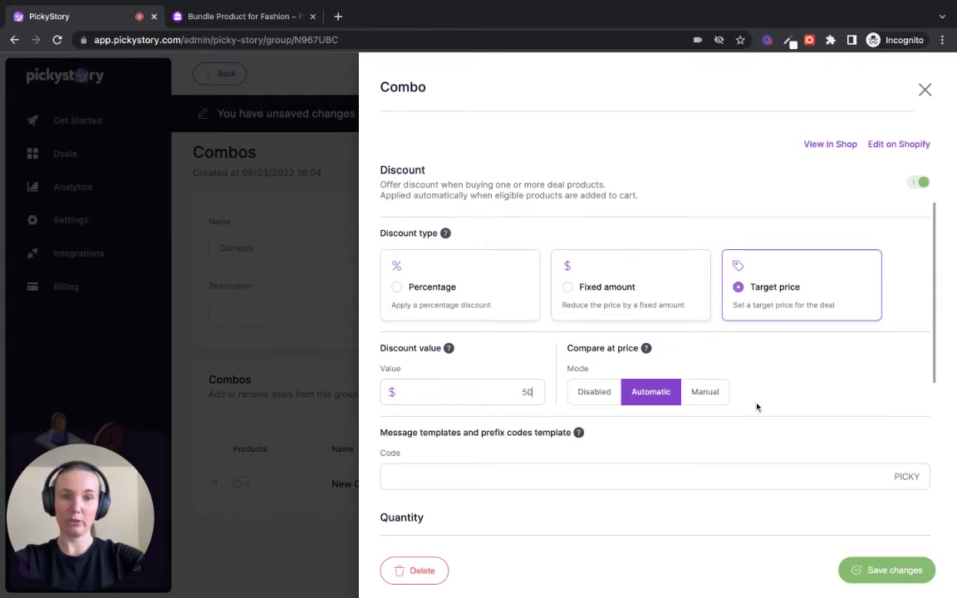
# Step: Add Large Powder Brush, Powder Blush and Black Waterproof Liquid Eyeliner to the combo and save it
pyautogui.scroll(-2, 756, 406)
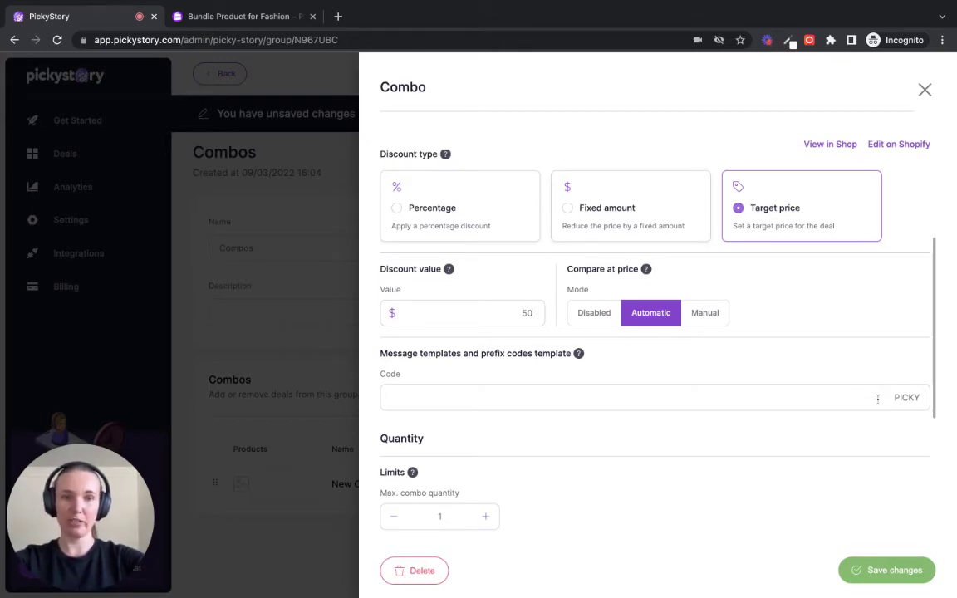
pyautogui.scroll(-2, 685, 467)
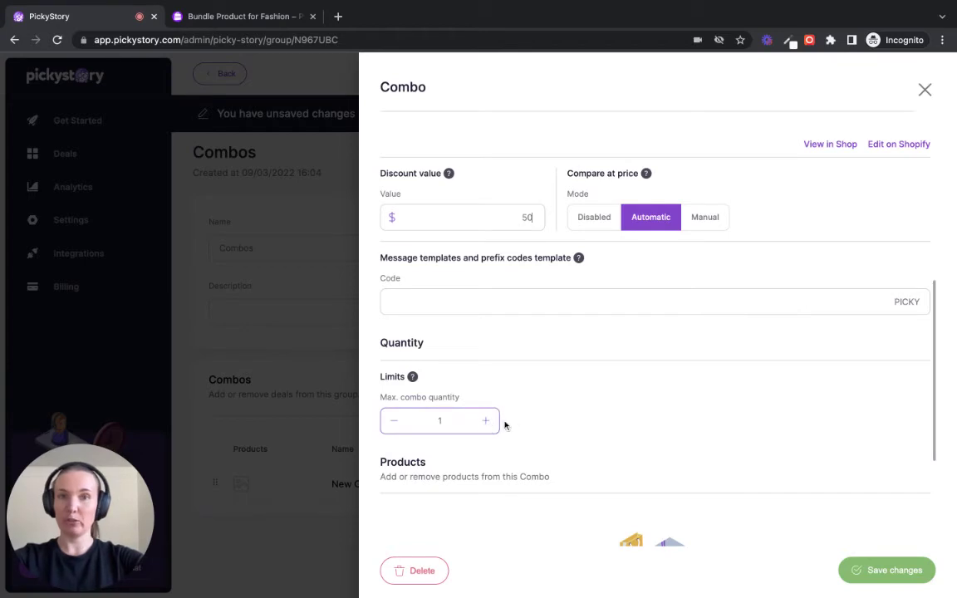
pyautogui.scroll(-1, 565, 430)
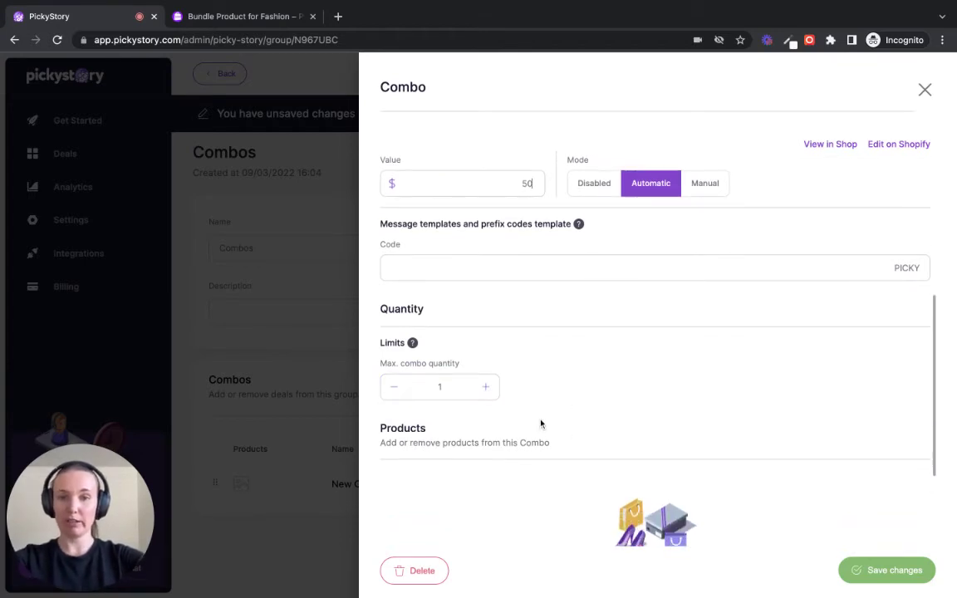
pyautogui.scroll(-4, 541, 422)
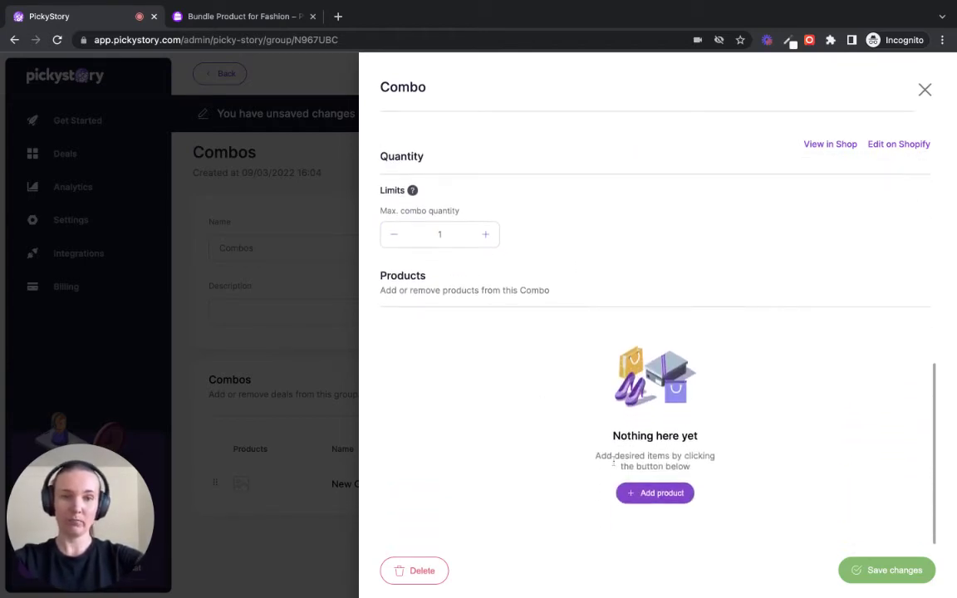
pyautogui.click(658, 493)
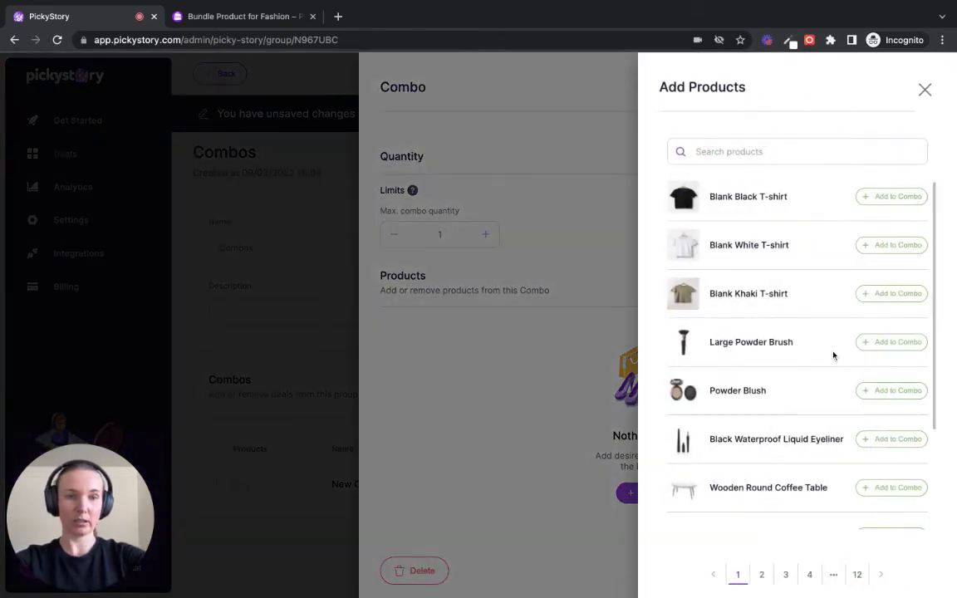
pyautogui.click(886, 347)
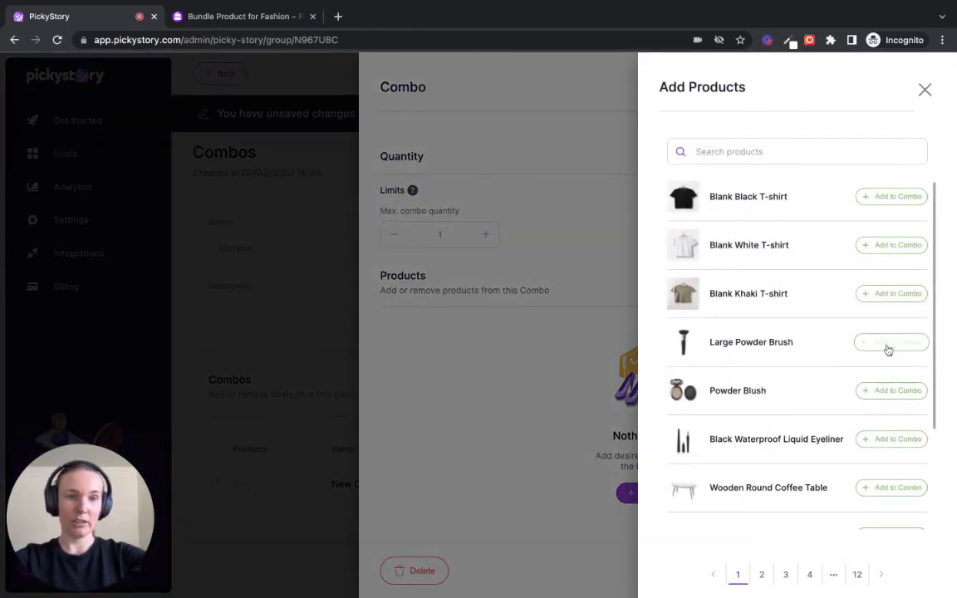
pyautogui.click(883, 394)
pyautogui.click(885, 442)
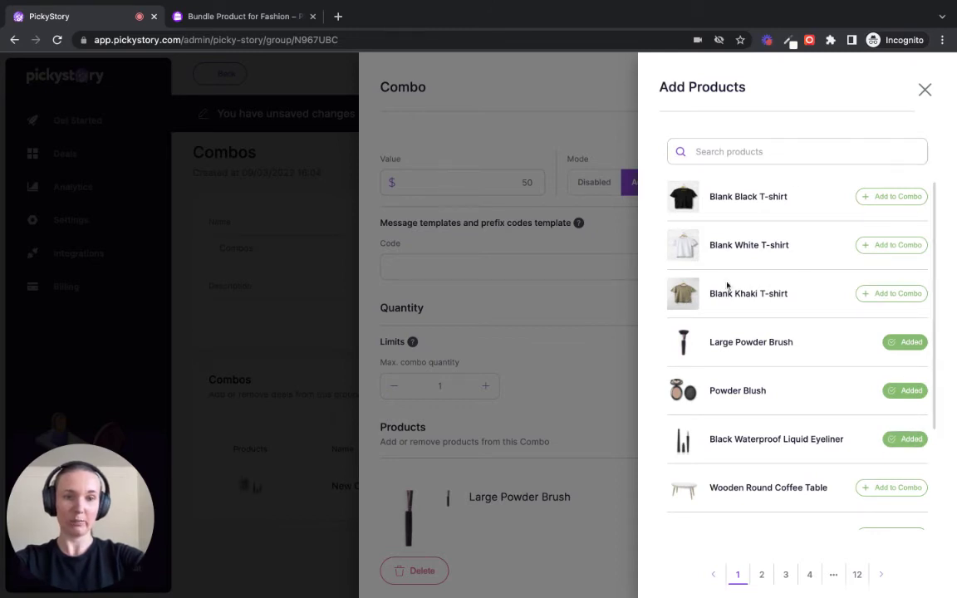
pyautogui.click(568, 359)
pyautogui.scroll(-1, 602, 412)
pyautogui.scroll(-1, 602, 413)
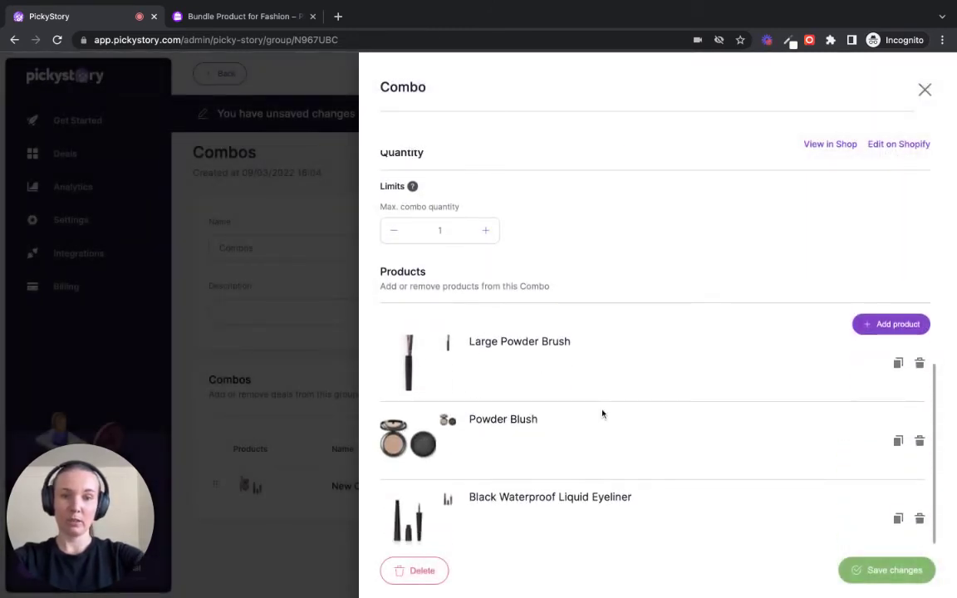
pyautogui.click(876, 573)
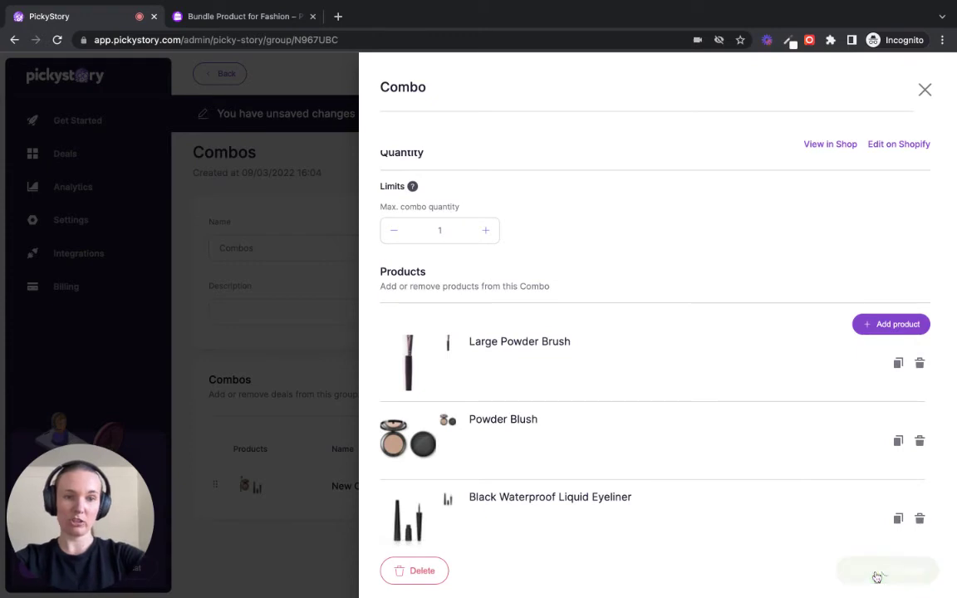
# Step: Close the combo editor and view the three-product combo's page in the shop
pyautogui.click(313, 531)
pyautogui.click(360, 537)
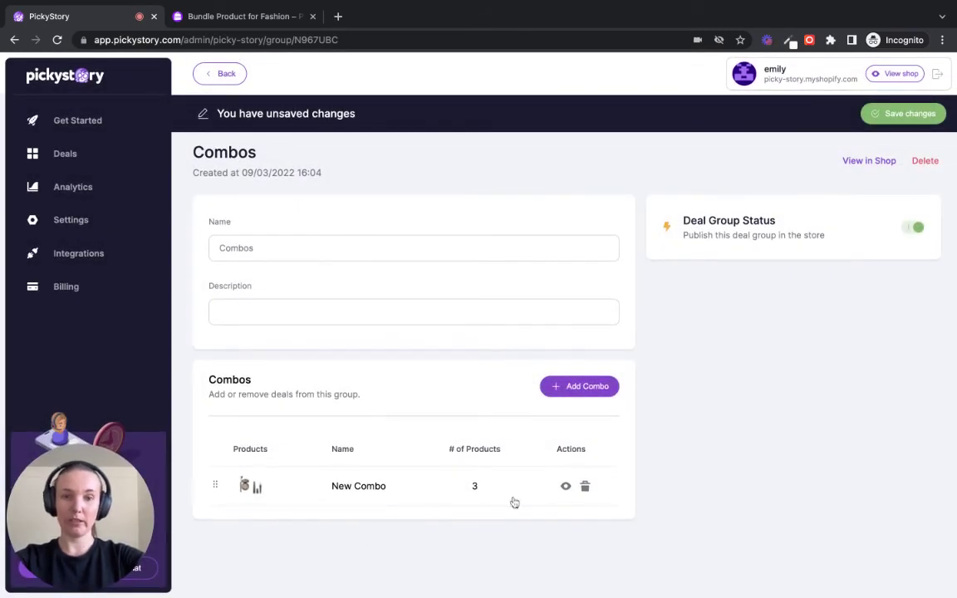
pyautogui.click(565, 486)
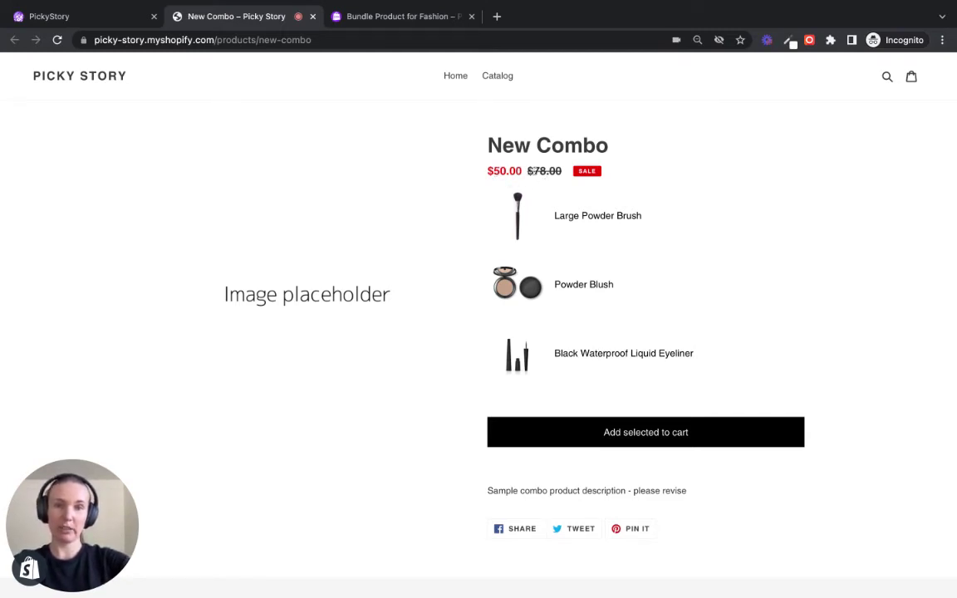
# Step: Return to the PickyStory admin, reopen the combo and open its product page in Shopify for editing
pyautogui.click(111, 17)
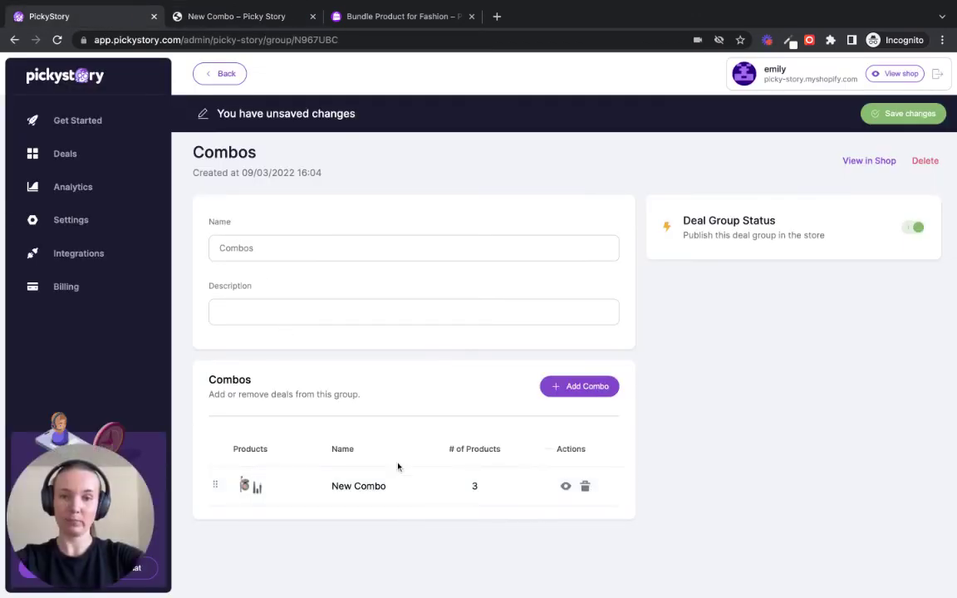
pyautogui.click(412, 483)
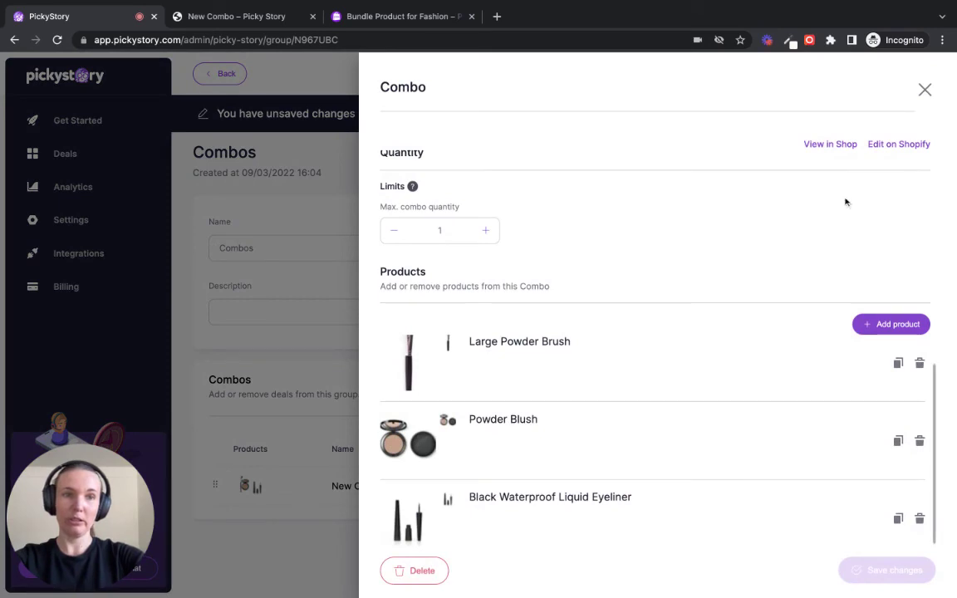
pyautogui.click(909, 146)
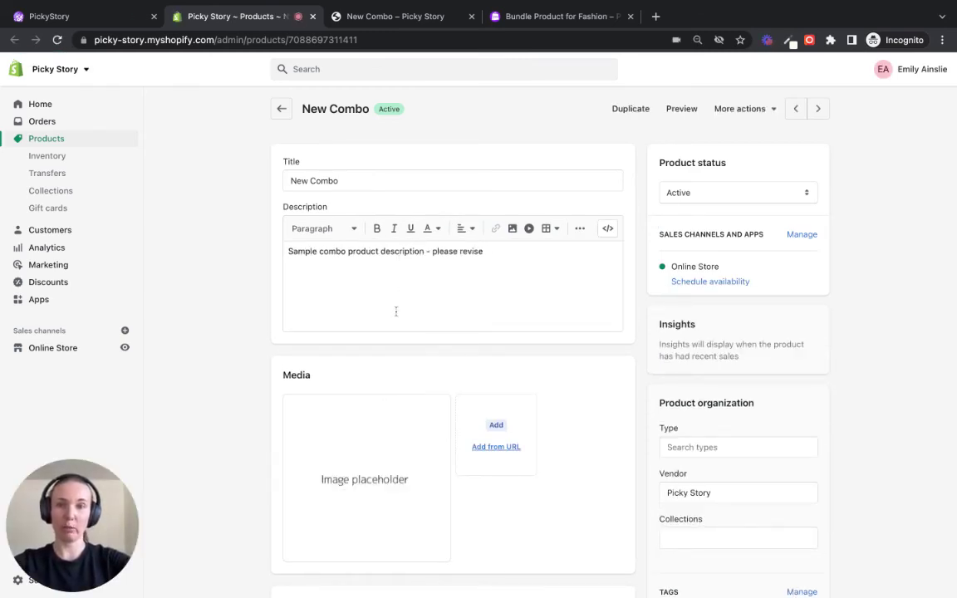
# Step: Return to the combo's shop page, add the selected products to the cart and proceed to checkout
pyautogui.click(352, 16)
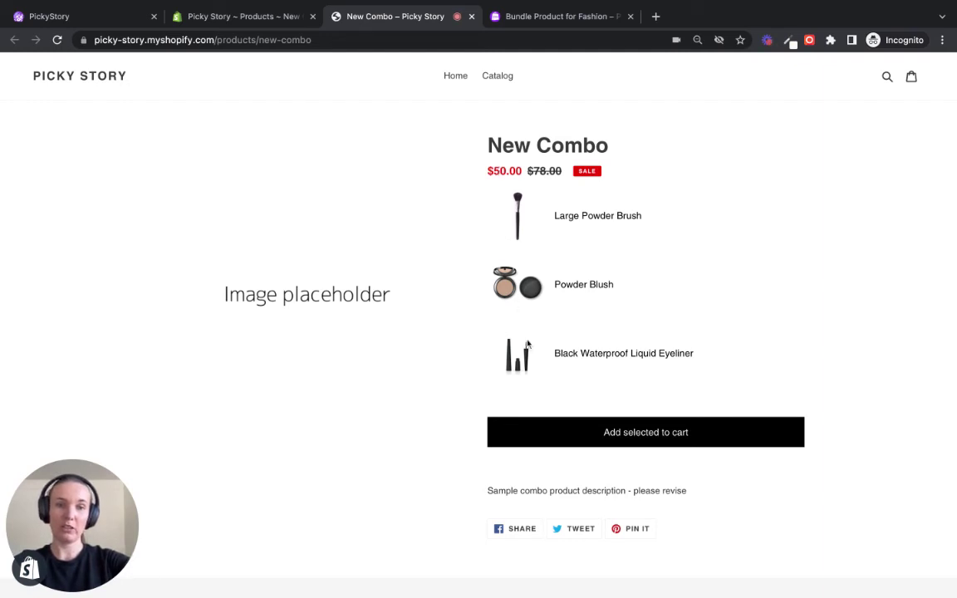
pyautogui.click(617, 436)
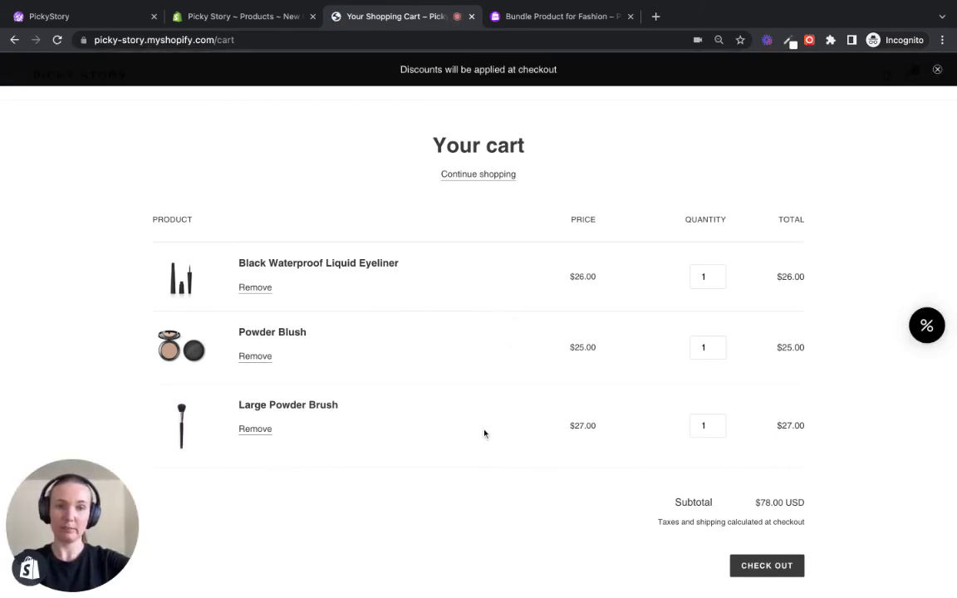
pyautogui.click(763, 565)
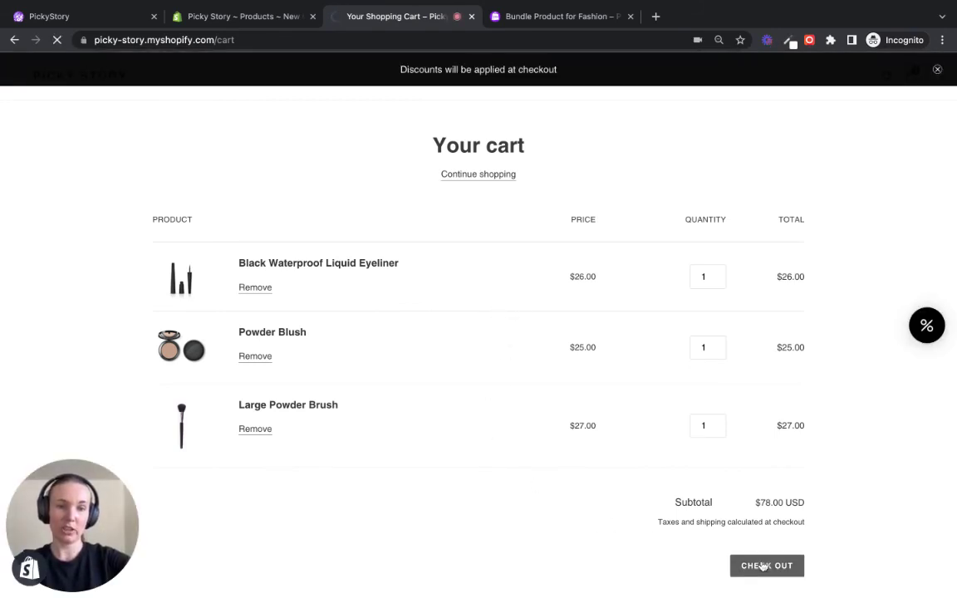